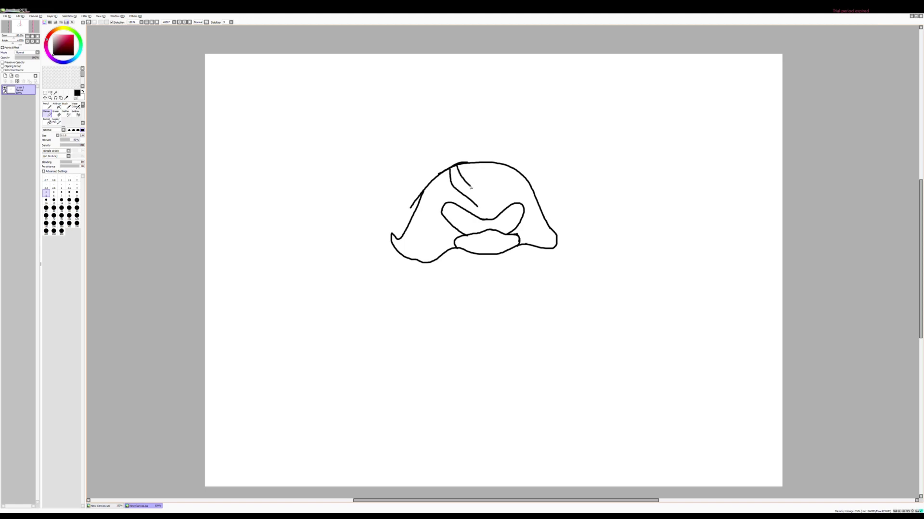
Draw the second slanted forehead stripe and the outer mask outline around both eye openings
left_click_drag(493, 206, 514, 177)
mouse_move(467, 202)
left_mouse_down()
mouse_move(437, 201)
mouse_move(441, 224)
mouse_move(459, 237)
left_mouse_up()
mouse_move(503, 206)
left_mouse_down()
mouse_move(525, 203)
mouse_move(519, 236)
left_mouse_up()
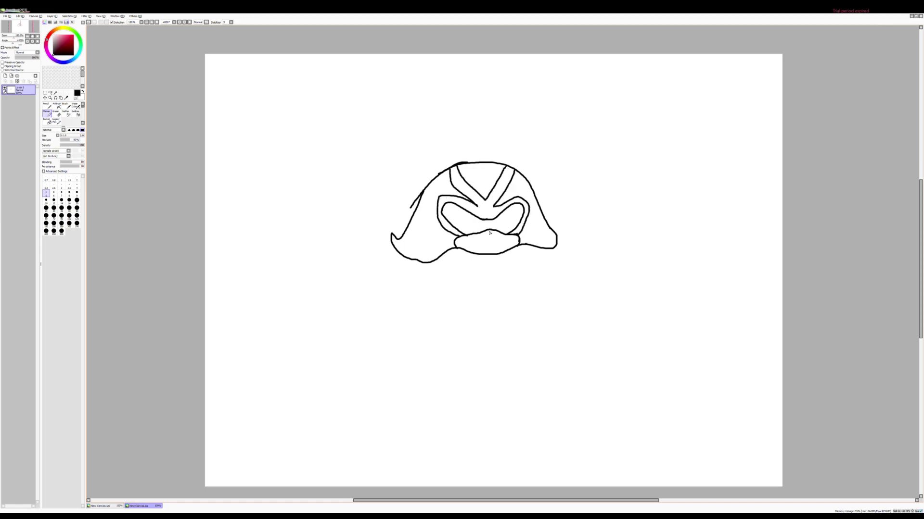
Draw a rear quill behind the left side of the head and erase the stray overlapping line bits
left_click_drag(405, 196, 453, 166)
left_click(56, 114)
mouse_move(405, 203)
left_mouse_down()
mouse_move(418, 207)
mouse_move(393, 215)
mouse_move(414, 186)
left_mouse_up()
scroll(425, 193, "up", 3)
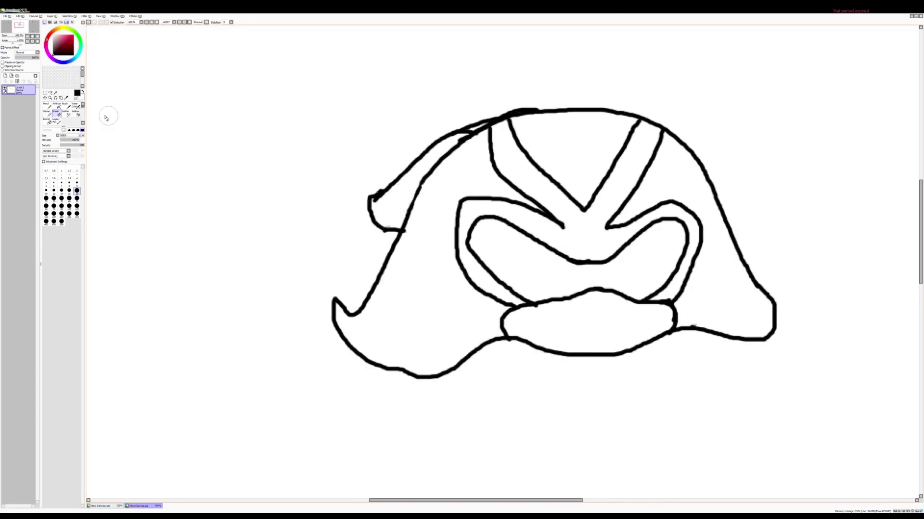
left_click(77, 176)
mouse_move(470, 144)
left_mouse_down()
mouse_move(468, 134)
mouse_move(490, 124)
left_mouse_up()
Draw an open grinning mouth on the muzzle with rows of jagged teeth above and below
scroll(582, 349, "down", 6)
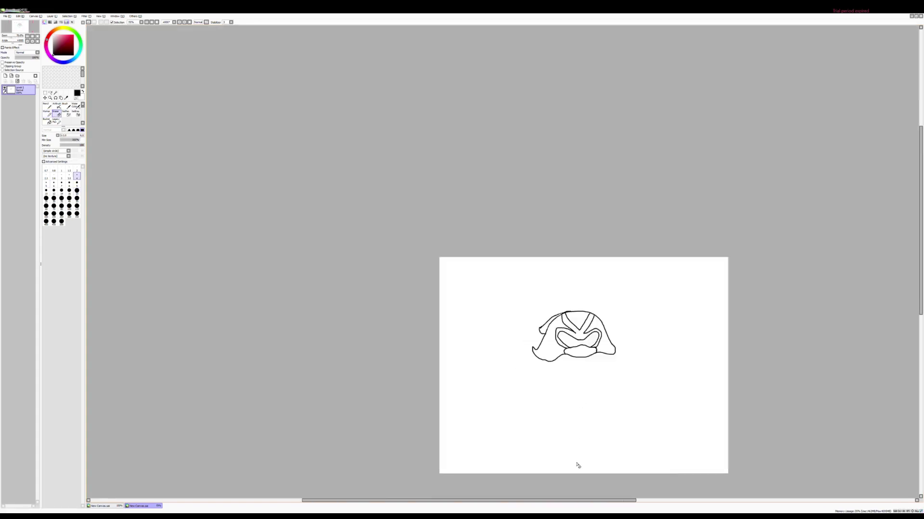
scroll(578, 471, "up", 3)
scroll(575, 473, "down", 1)
left_click_drag(574, 501, 593, 502)
left_click(47, 114)
scroll(532, 219, "up", 2)
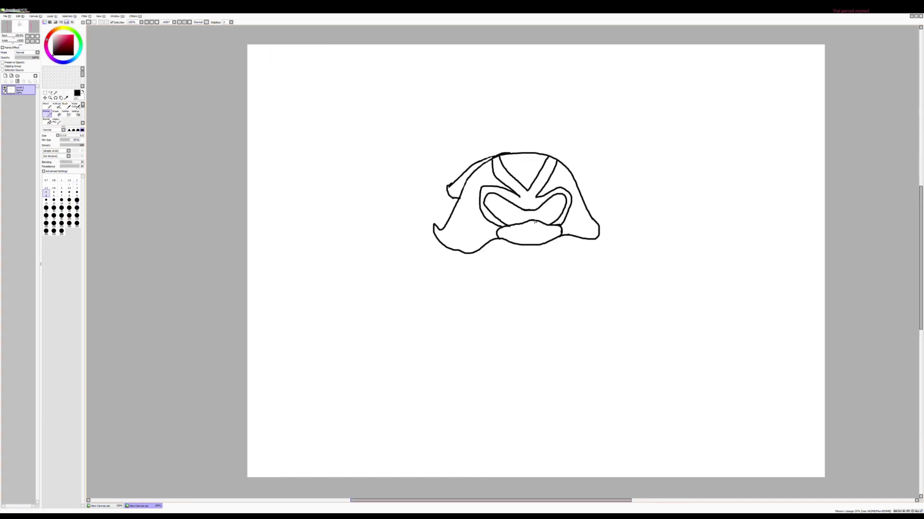
mouse_move(501, 243)
left_mouse_down()
mouse_move(556, 242)
mouse_move(483, 254)
mouse_move(521, 238)
mouse_move(557, 245)
left_mouse_up()
key("ctrl+z")
left_click_drag(494, 254, 549, 251)
left_click_drag(520, 252, 526, 264)
Draw an oval iris with a narrow vertical pupil in each eye
mouse_move(481, 186)
left_mouse_down()
mouse_move(473, 205)
mouse_move(490, 208)
mouse_move(482, 186)
left_mouse_up()
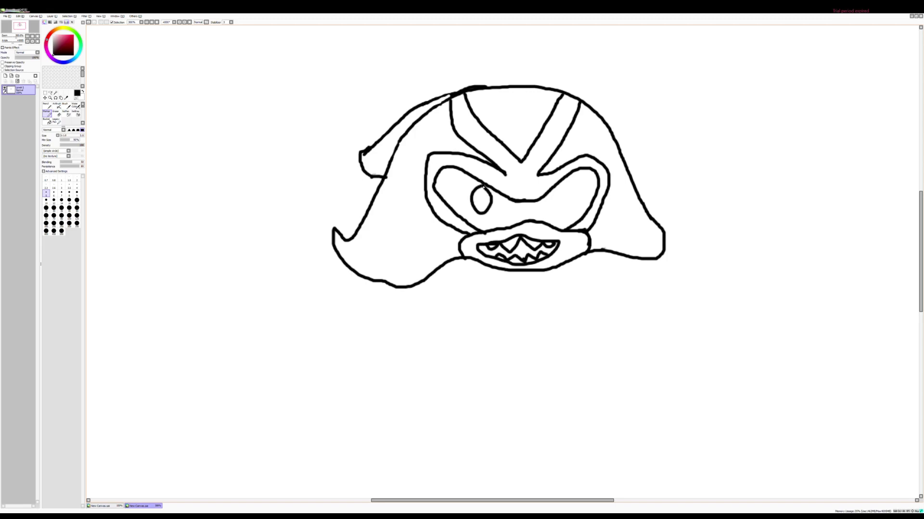
mouse_move(557, 189)
left_mouse_down()
mouse_move(555, 214)
mouse_move(558, 189)
left_mouse_up()
scroll(479, 202, "up", 2)
left_click_drag(483, 188, 483, 189)
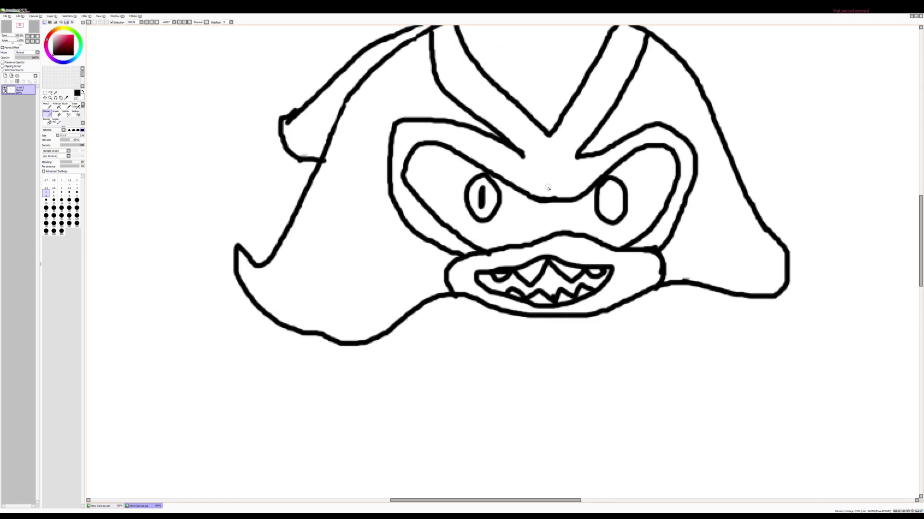
mouse_move(610, 190)
left_mouse_down()
mouse_move(612, 203)
mouse_move(611, 191)
left_mouse_up()
Draw a collar piece under the head that tapers to a point on the chest
scroll(535, 381, "down", 7)
scroll(535, 450, "up", 2)
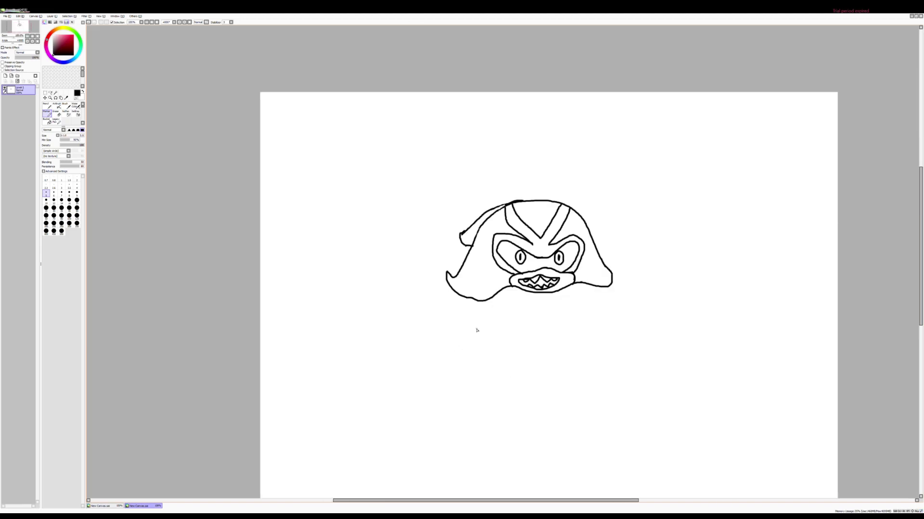
mouse_move(503, 290)
left_mouse_down()
mouse_move(565, 290)
mouse_move(498, 294)
mouse_move(537, 328)
mouse_move(597, 288)
left_mouse_up()
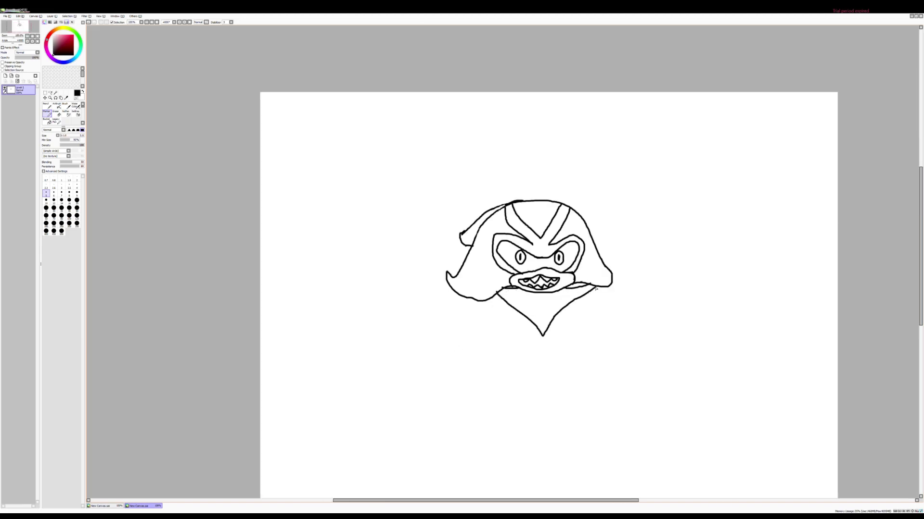
Draw the left arm with a flame-shaped cuff and an open, clawed hand
left_click_drag(505, 304, 480, 331)
mouse_move(468, 314)
left_mouse_down()
mouse_move(463, 325)
mouse_move(461, 352)
mouse_move(494, 332)
left_mouse_up()
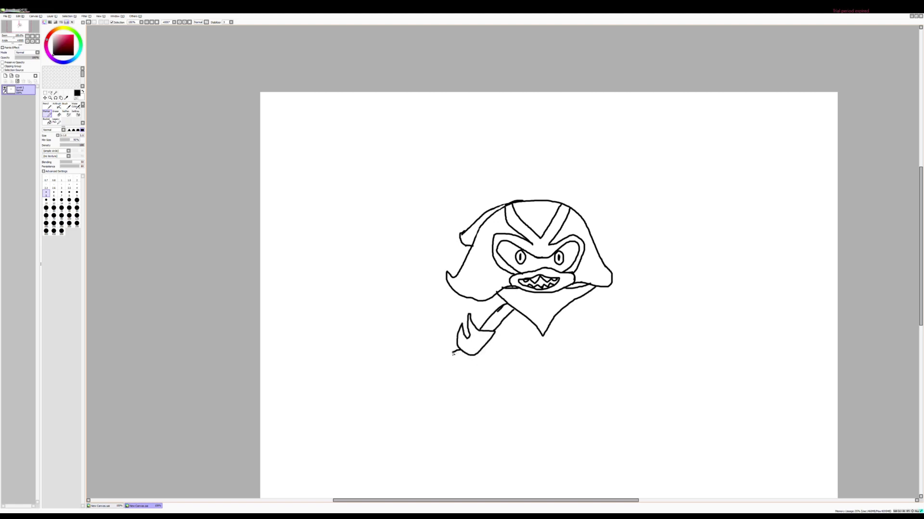
mouse_move(453, 354)
left_mouse_down()
mouse_move(430, 362)
mouse_move(460, 372)
mouse_move(461, 352)
mouse_move(436, 351)
mouse_move(427, 363)
mouse_move(450, 366)
mouse_move(444, 373)
mouse_move(473, 357)
left_mouse_up()
key("ctrl+z")
Draw both sides of the torso with small pointed side markings, and the right arm with a flame-shaped cuff
left_click_drag(513, 310, 509, 391)
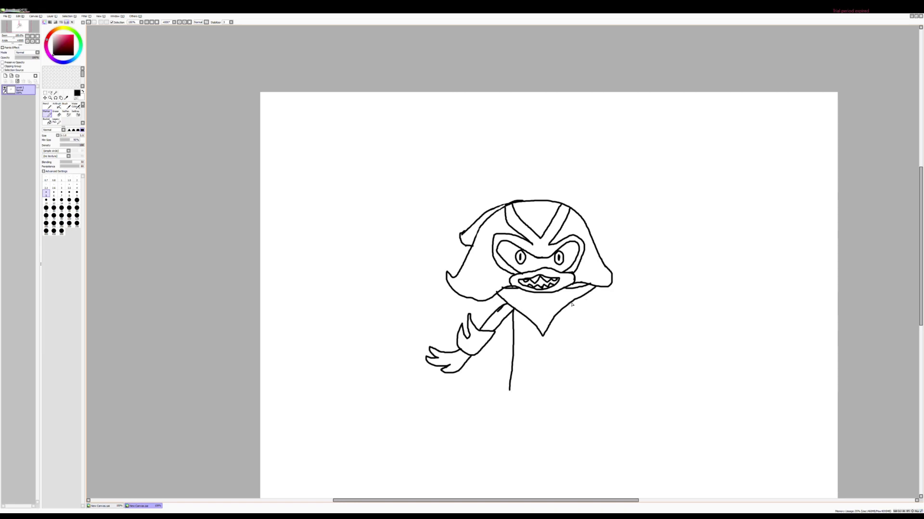
mouse_move(572, 304)
left_mouse_down()
mouse_move(588, 324)
mouse_move(595, 315)
mouse_move(596, 329)
mouse_move(607, 326)
mouse_move(590, 348)
mouse_move(576, 335)
mouse_move(575, 312)
mouse_move(586, 346)
left_mouse_up()
key("e")
key("bracketright")
key("bracketright")
key("bracketright")
left_click(47, 113)
left_click_drag(565, 308, 558, 379)
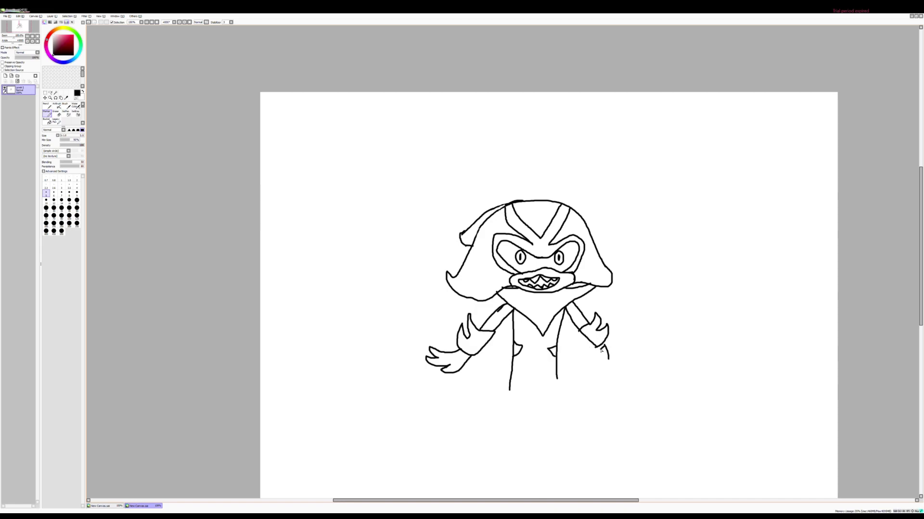
Draw the curled hand on the right arm and jagged dividing lines across the two lower quill tips
left_click_drag(595, 351, 616, 343)
left_click_drag(456, 277, 487, 287)
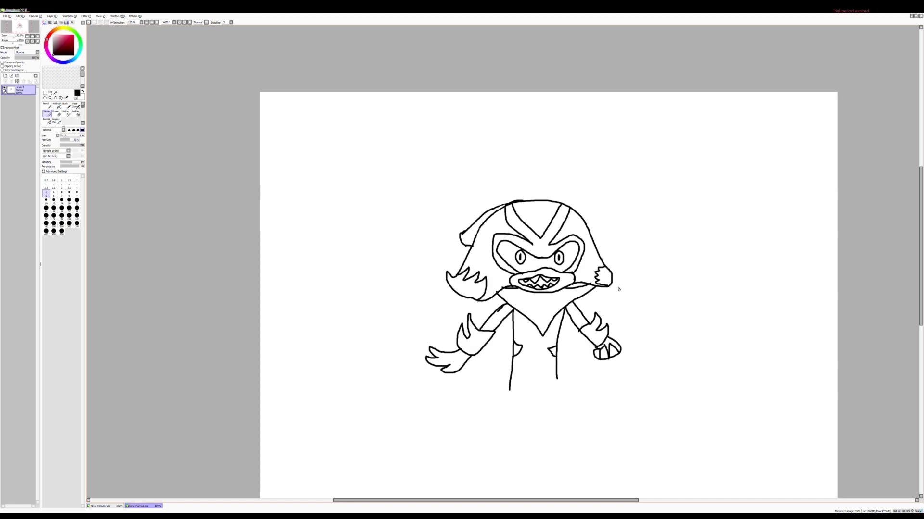
Draw the outer line of the left leg with a flared, pointed boot and a cloven hoof
scroll(522, 445, "down", 1)
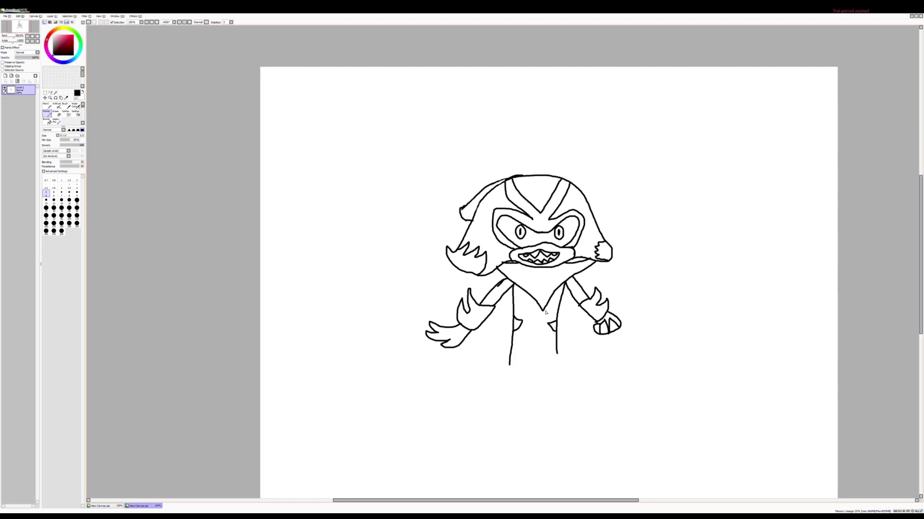
mouse_move(510, 359)
left_mouse_down()
mouse_move(502, 398)
mouse_move(497, 380)
mouse_move(504, 399)
mouse_move(518, 384)
mouse_move(505, 420)
left_mouse_up()
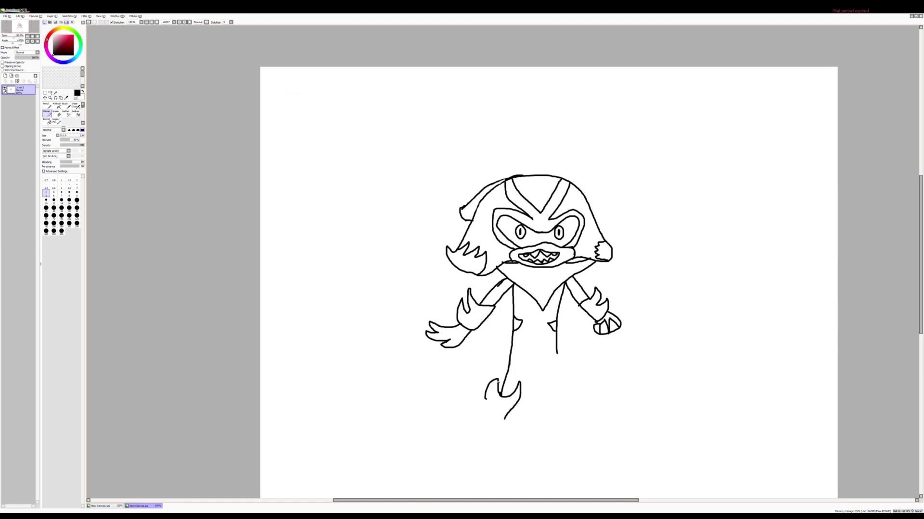
mouse_move(498, 381)
left_mouse_down()
mouse_move(486, 419)
mouse_move(504, 442)
left_mouse_up()
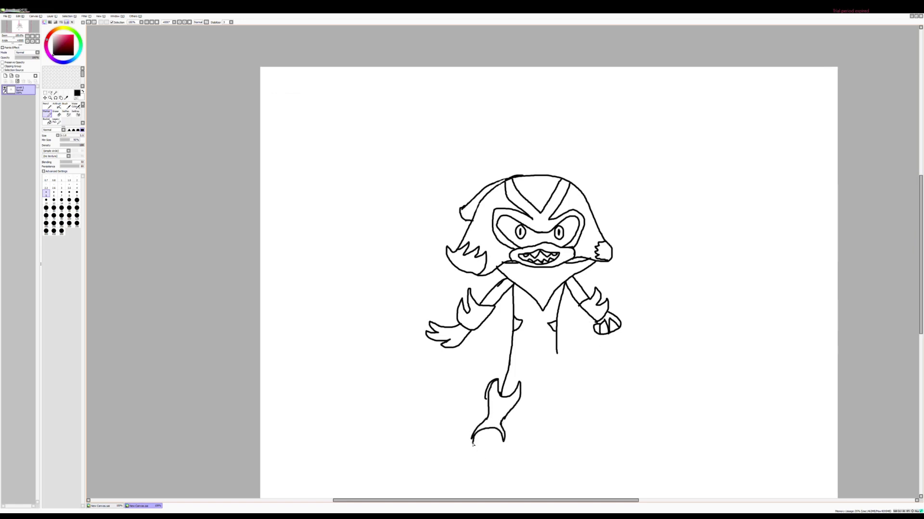
mouse_move(478, 458)
left_mouse_down()
mouse_move(489, 437)
mouse_move(491, 458)
left_mouse_up()
Draw the right leg with its boot and cloven hoof, and join both legs with inner leg lines
mouse_move(556, 354)
left_mouse_down()
mouse_move(568, 383)
mouse_move(550, 382)
mouse_move(555, 440)
mouse_move(574, 433)
mouse_move(570, 383)
left_mouse_up()
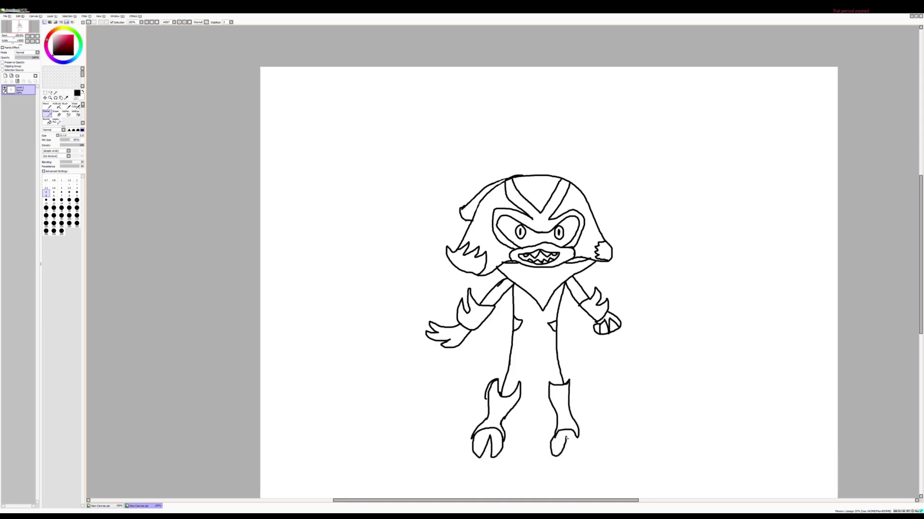
key("ctrl+z")
left_click_drag(554, 438, 578, 435)
key("ctrl+z")
left_click_drag(536, 349, 552, 384)
left_click_drag(535, 349, 515, 384)
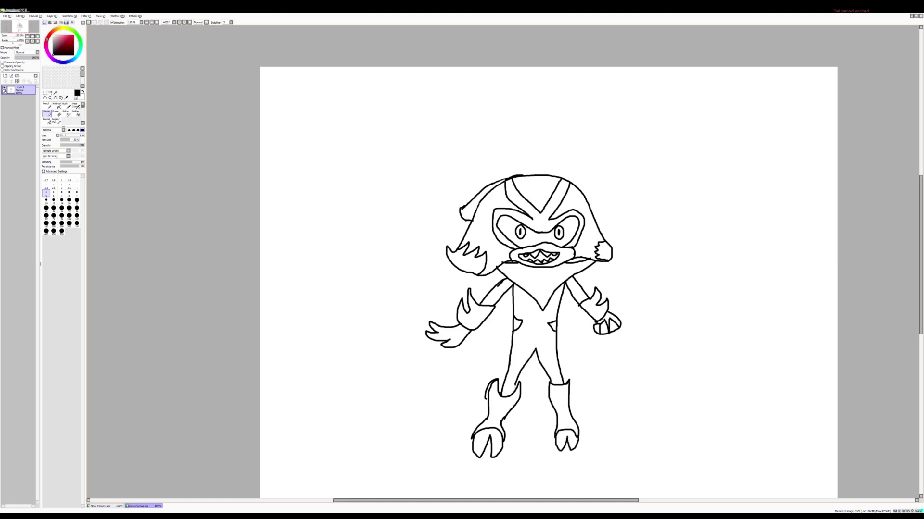
Draw a curved tail behind the left hand ending in a trident, erasing and redrawing its lower edge thinner
mouse_move(502, 337)
left_mouse_down()
mouse_move(467, 343)
mouse_move(431, 282)
mouse_move(428, 242)
mouse_move(425, 265)
mouse_move(407, 233)
mouse_move(408, 257)
mouse_move(392, 259)
mouse_move(438, 323)
left_mouse_up()
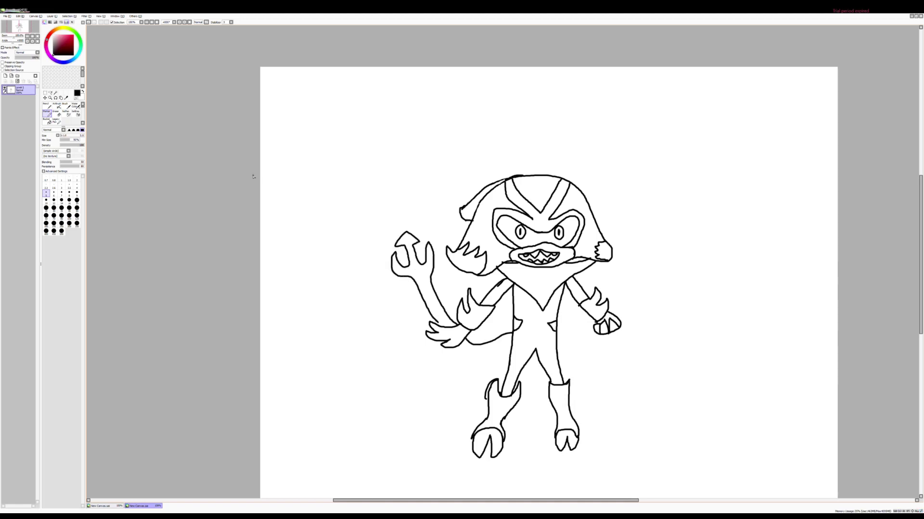
left_click(57, 113)
left_click_drag(411, 278, 438, 323)
left_click(47, 114)
mouse_move(409, 277)
left_mouse_down()
mouse_move(453, 328)
mouse_move(494, 347)
mouse_move(515, 340)
left_mouse_up()
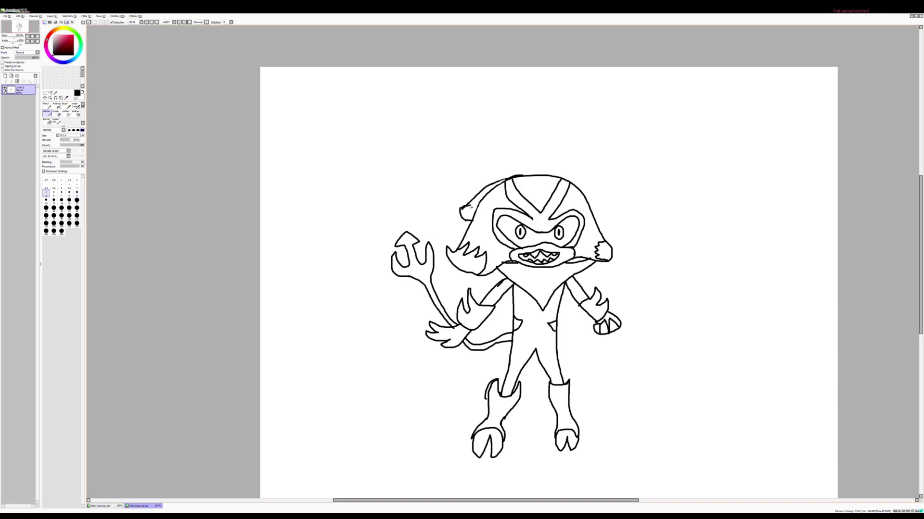
Fill the face mask with its forehead stripes and the three quill tips with bright red
left_click(74, 35)
left_click(47, 121)
left_click(541, 225)
left_click(469, 262)
left_click(604, 252)
left_click(467, 215)
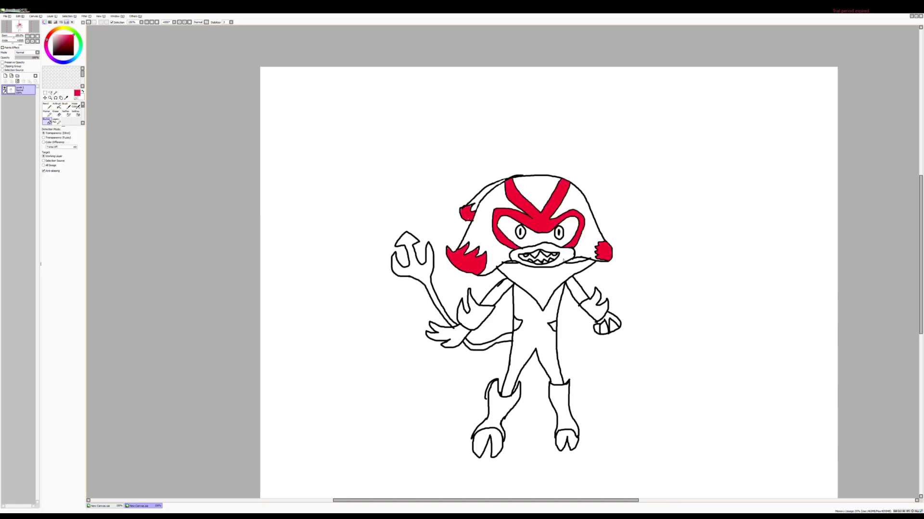
Fill the arm cuffs, torso side markings and both boots with the same red
left_click(474, 315)
left_click(552, 327)
left_click(597, 304)
left_click(561, 406)
left_click(501, 408)
Fill the leftover gap at the inner top point of the left boot with red
scroll(469, 291, "up", 3)
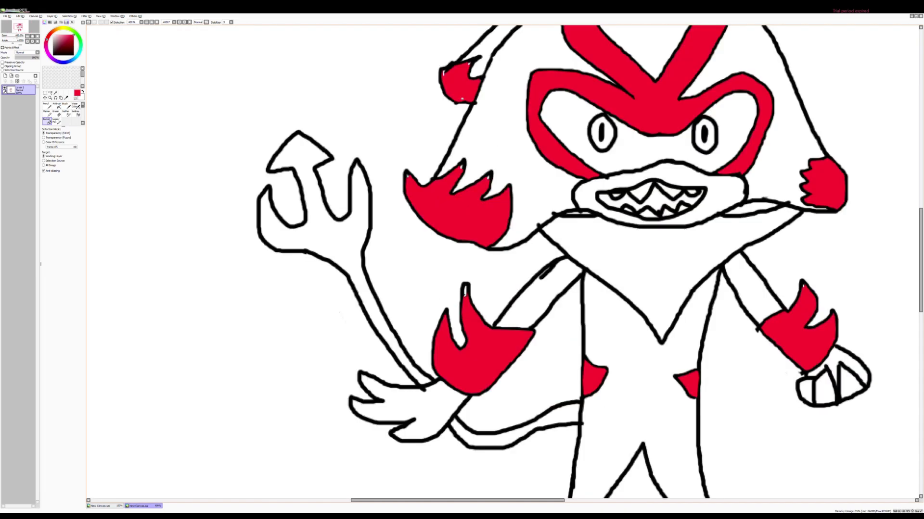
scroll(615, 450, "down", 3)
left_click_drag(615, 451, 602, 308)
scroll(627, 403, "up", 3)
left_click(542, 241)
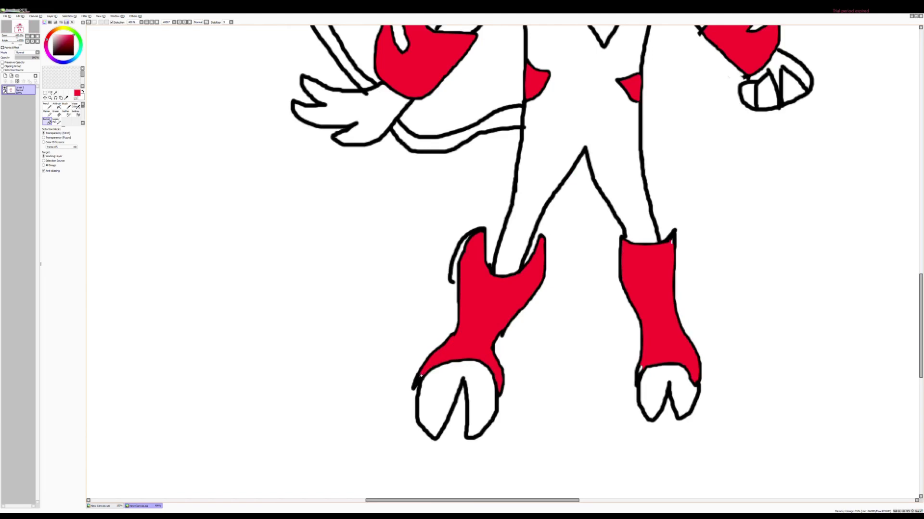
scroll(637, 373, "down", 4)
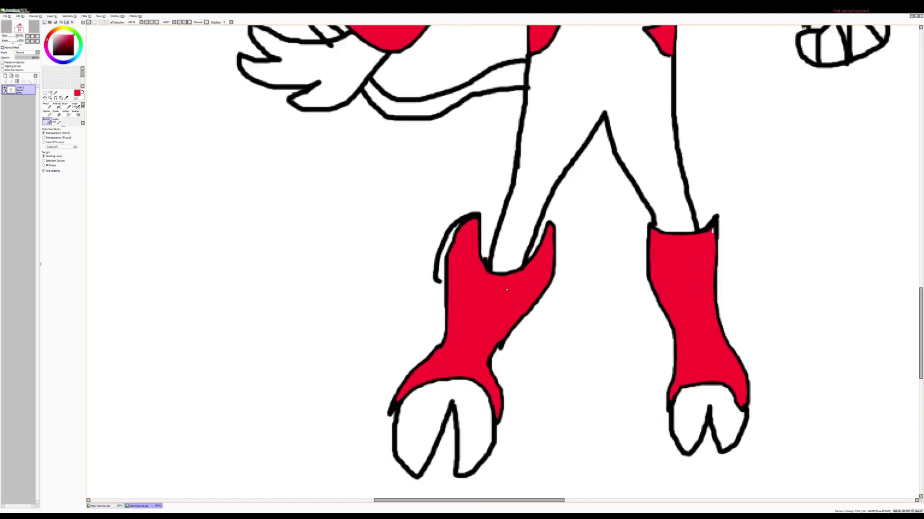
scroll(481, 188, "up", 4)
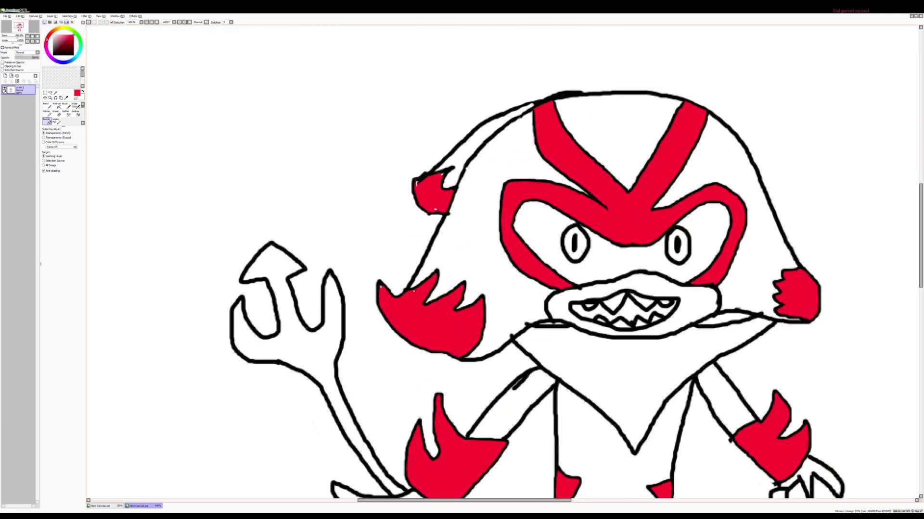
scroll(589, 376, "down", 3)
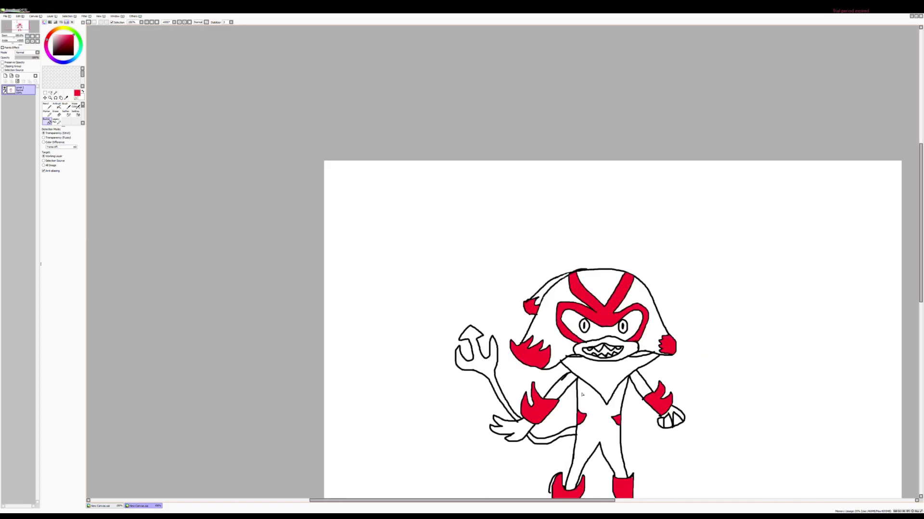
Separate the trident from the tail with a jagged line, and fill the trident and the chest collar red
scroll(593, 432, "up", 2)
left_click(47, 114)
left_click(53, 55)
left_click_drag(388, 336, 401, 341)
key("g")
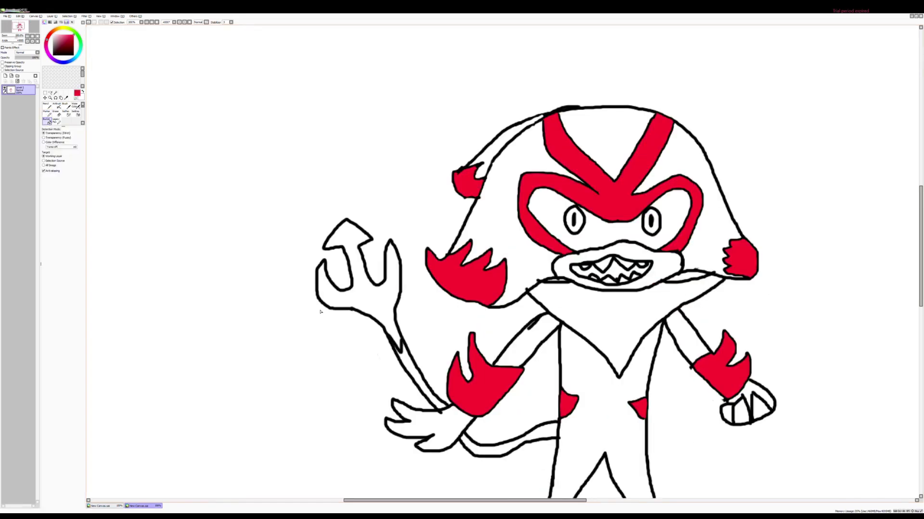
left_click(401, 341)
scroll(555, 398, "down", 2)
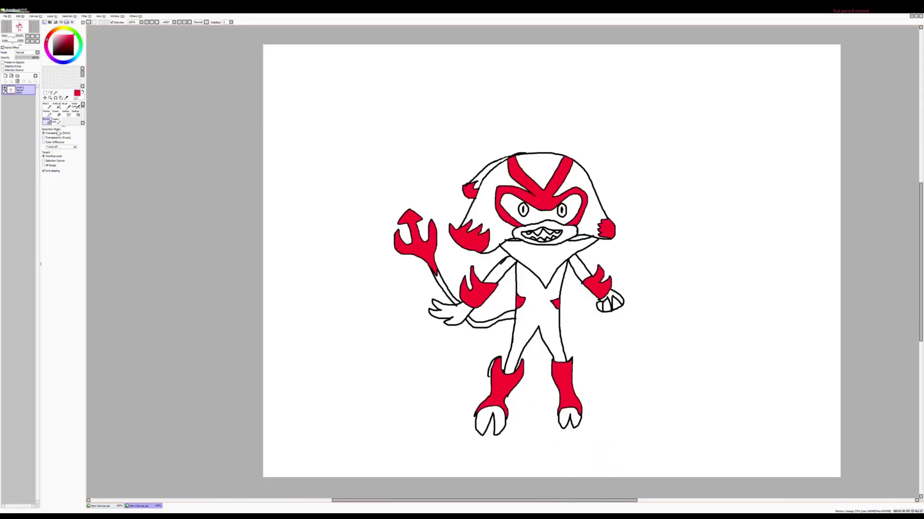
left_click(529, 255)
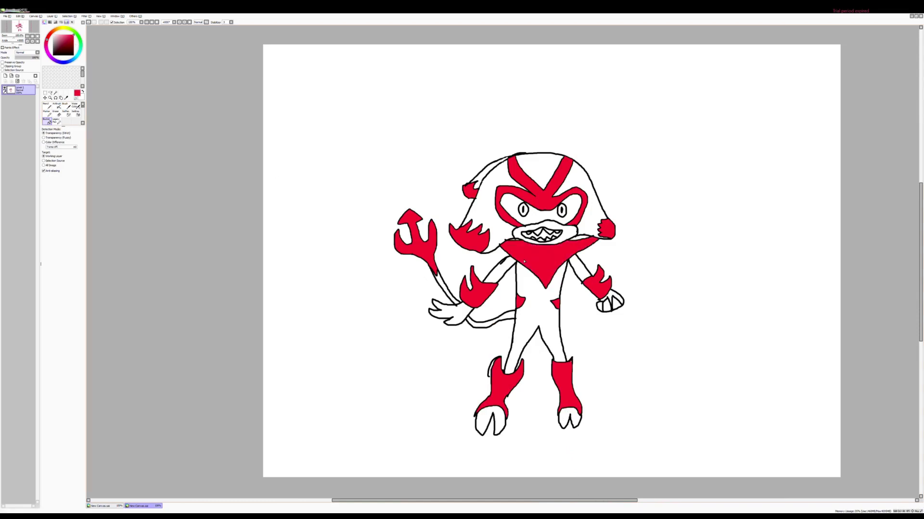
Fill the left arm, the torso and legs, both hooves and the tail with black
left_click(499, 271)
left_click(534, 313)
left_click(488, 423)
left_click(570, 419)
left_click(447, 289)
left_click(486, 321)
Fill all remaining head sections black, including the forehead areas and the rear quill
left_click(495, 192)
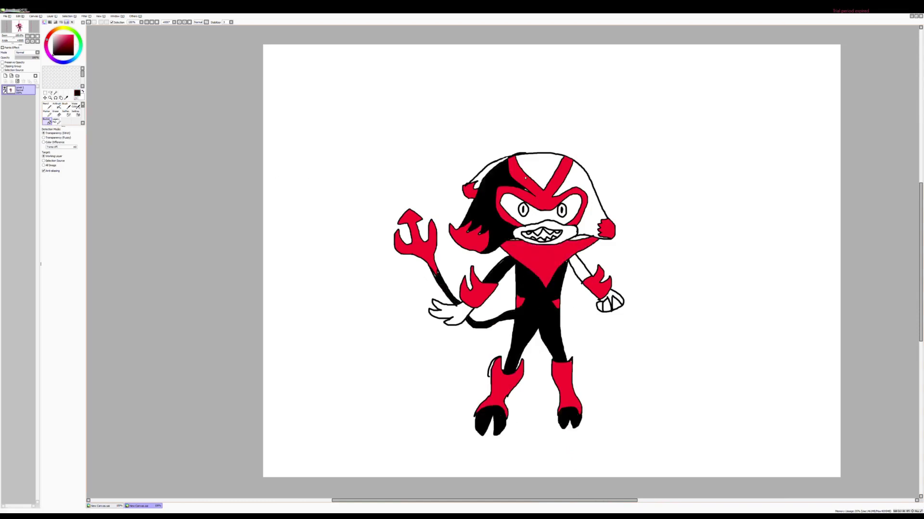
left_click(534, 166)
left_click(584, 207)
scroll(613, 253, "up", 2)
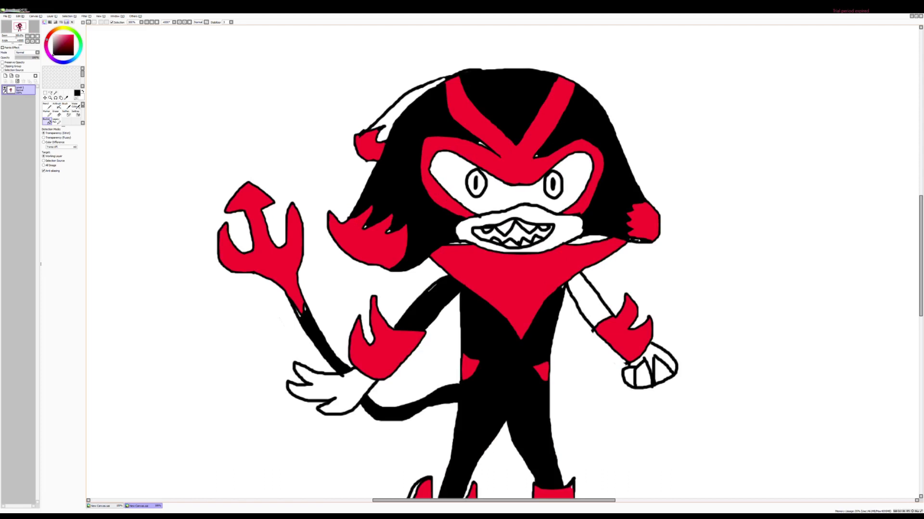
left_click(394, 112)
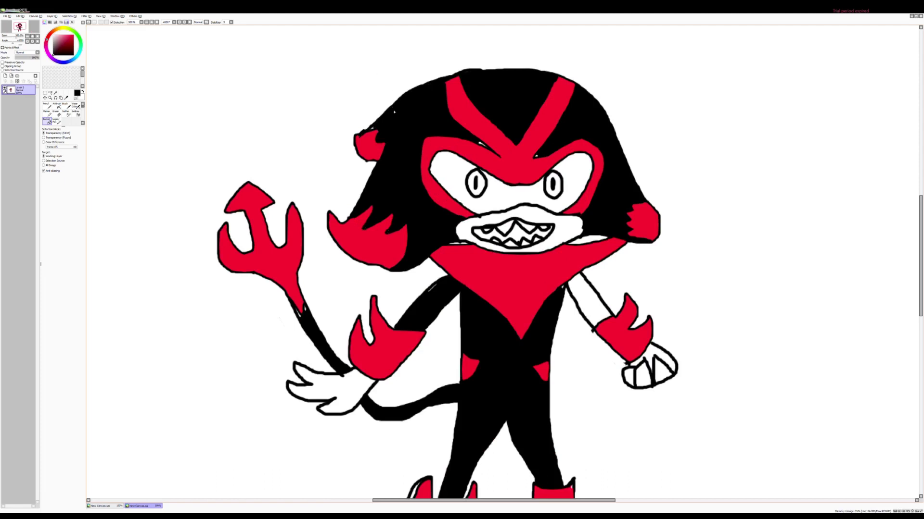
Paint over the leftover white specks on the head and fill the right upper arm black
left_click(46, 112)
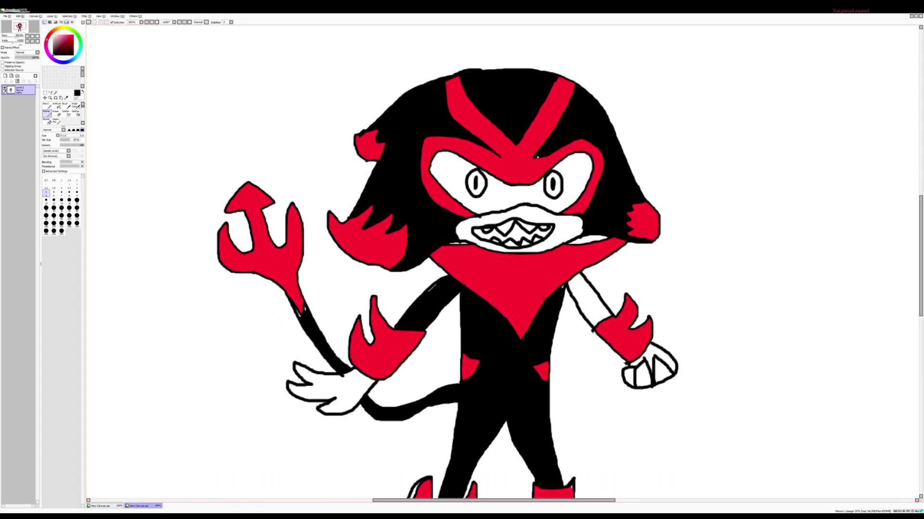
left_click(47, 121)
left_click(562, 288)
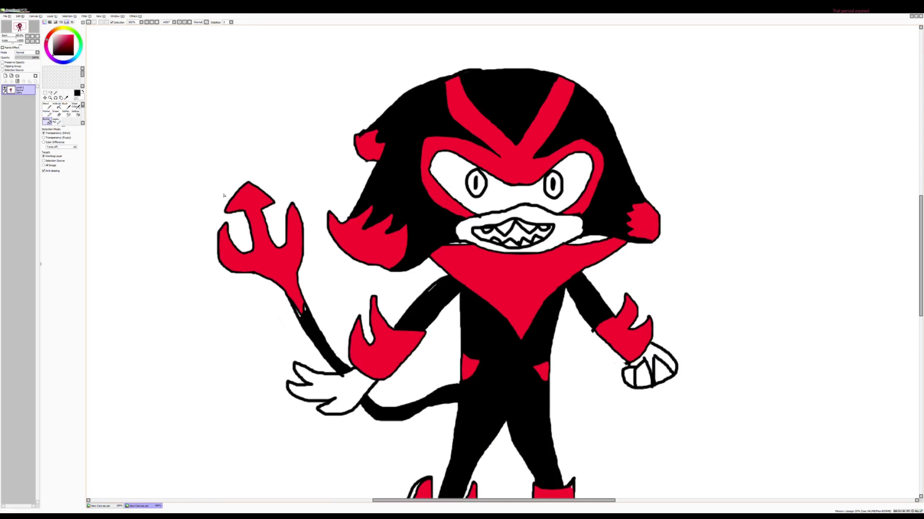
Fill both irises with red and the muzzle around the teeth with grey
left_click(470, 182)
left_click(547, 185)
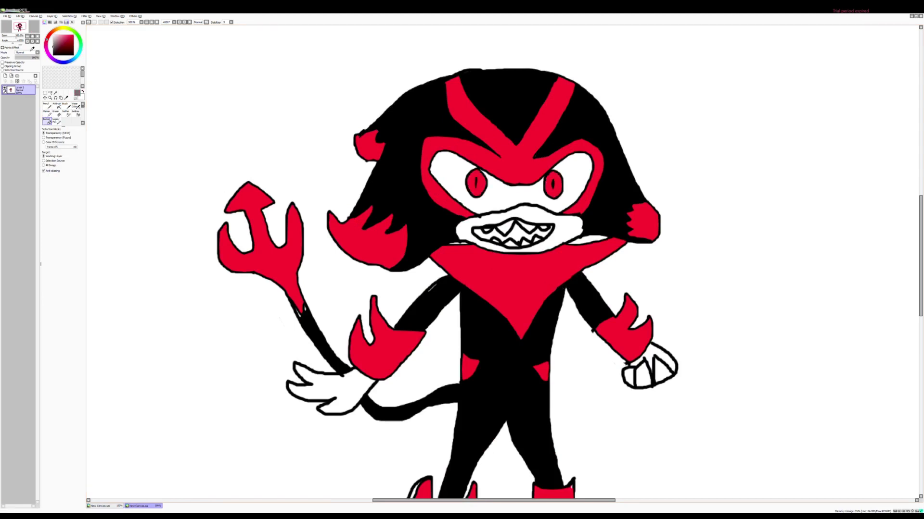
left_click(463, 227)
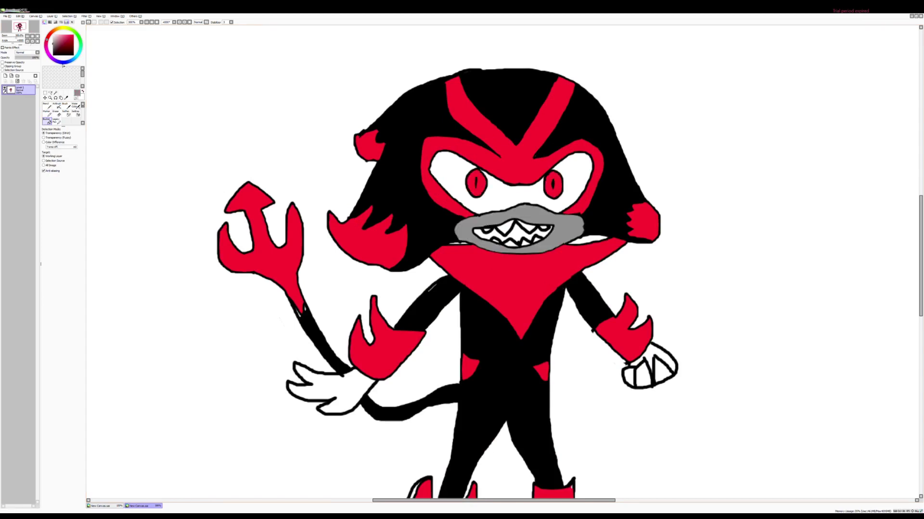
Try airbrushing soft light grey highlights over the side of the head
left_click(56, 106)
left_click(61, 198)
mouse_move(414, 103)
left_mouse_down()
mouse_move(411, 134)
mouse_move(377, 195)
left_mouse_up()
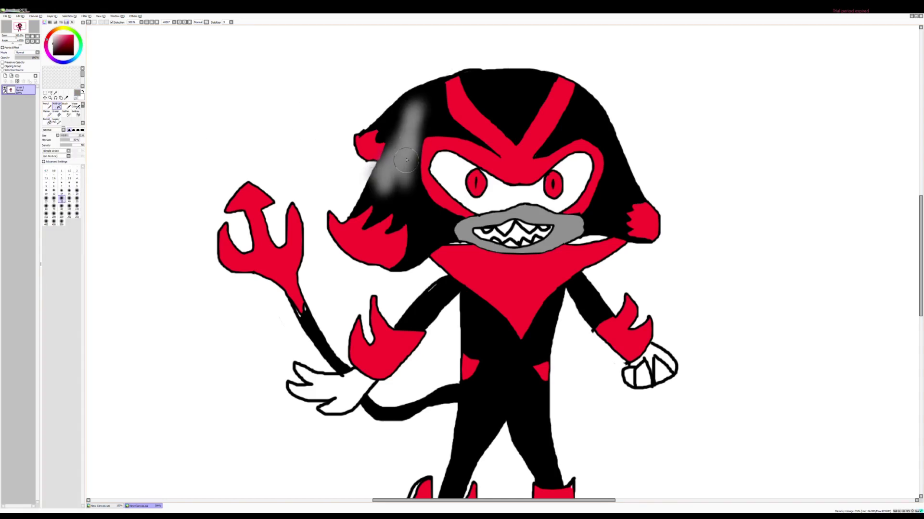
left_click_drag(406, 160, 417, 197)
key("ctrl+z")
Airbrush soft dark grey highlights over the black areas of the head, torso, legs, arms and tail
left_click_drag(54, 42, 54, 48)
mouse_move(400, 161)
left_mouse_down()
mouse_move(398, 195)
mouse_move(411, 184)
mouse_move(401, 215)
mouse_move(425, 229)
mouse_move(432, 221)
mouse_move(422, 234)
mouse_move(435, 216)
mouse_move(413, 124)
mouse_move(412, 167)
mouse_move(441, 118)
mouse_move(434, 123)
mouse_move(451, 126)
mouse_move(498, 102)
mouse_move(505, 88)
mouse_move(462, 79)
mouse_move(485, 102)
mouse_move(544, 85)
mouse_move(511, 103)
mouse_move(521, 92)
mouse_move(501, 85)
mouse_move(589, 116)
mouse_move(553, 144)
mouse_move(581, 104)
mouse_move(579, 125)
mouse_move(597, 123)
mouse_move(615, 170)
mouse_move(596, 220)
mouse_move(617, 208)
mouse_move(605, 224)
mouse_move(618, 178)
left_mouse_up()
mouse_move(496, 373)
left_mouse_down()
mouse_move(463, 470)
mouse_move(481, 308)
mouse_move(529, 459)
mouse_move(522, 366)
mouse_move(558, 301)
mouse_move(589, 293)
left_mouse_up()
left_click_drag(440, 286, 406, 325)
mouse_move(462, 392)
left_mouse_down()
mouse_move(423, 411)
mouse_move(366, 402)
left_mouse_up()
left_click_drag(303, 315, 332, 365)
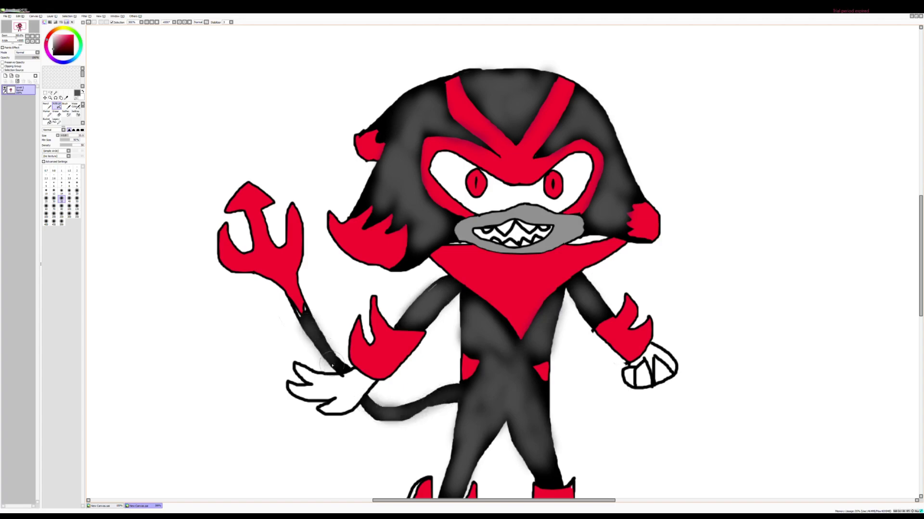
Airbrush soft dark grey highlights onto both black hooves
key("ctrl+minus")
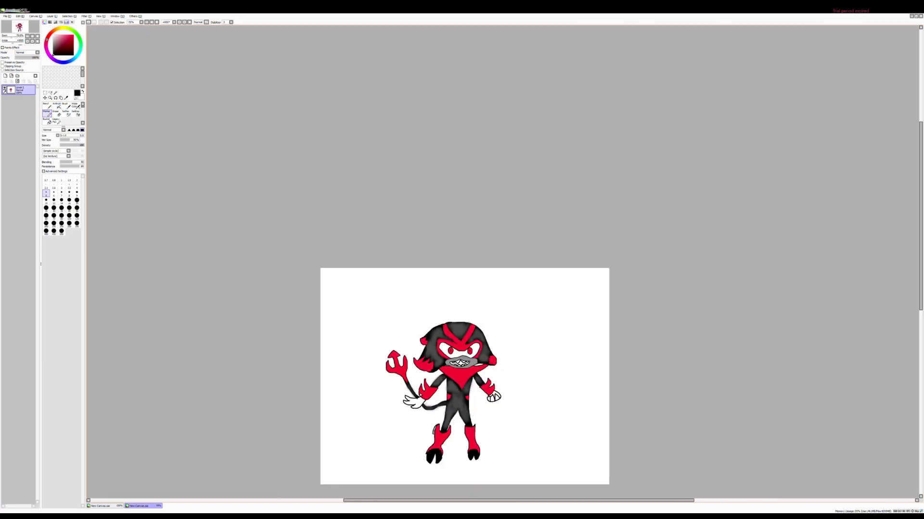
scroll(439, 475, "up", 2)
left_click(57, 106)
left_click(53, 47)
left_click_drag(435, 426, 418, 447)
left_click_drag(506, 432, 515, 435)
Fill the white of the eyes around the red irises with black and touch up the leftover specks
left_click(53, 55)
left_click(48, 121)
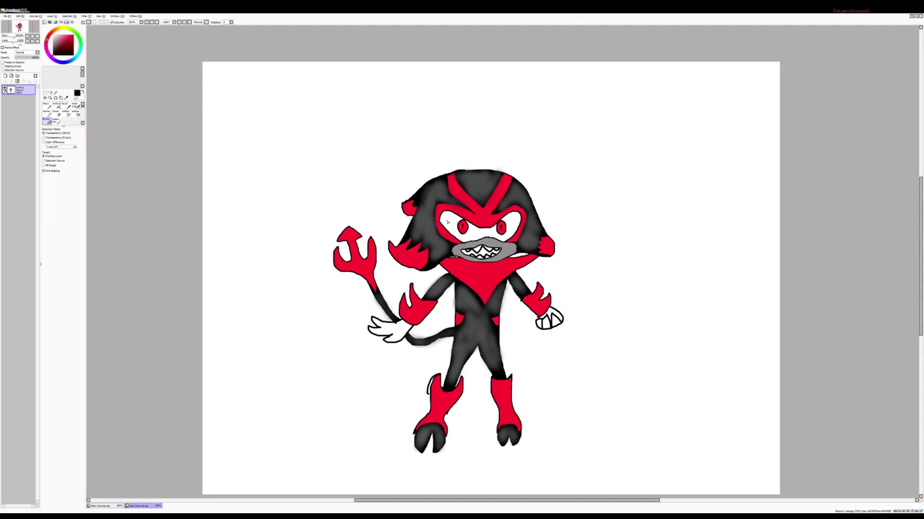
left_click(475, 233)
scroll(475, 233, "up", 3)
left_click(48, 114)
left_click_drag(455, 207, 449, 202)
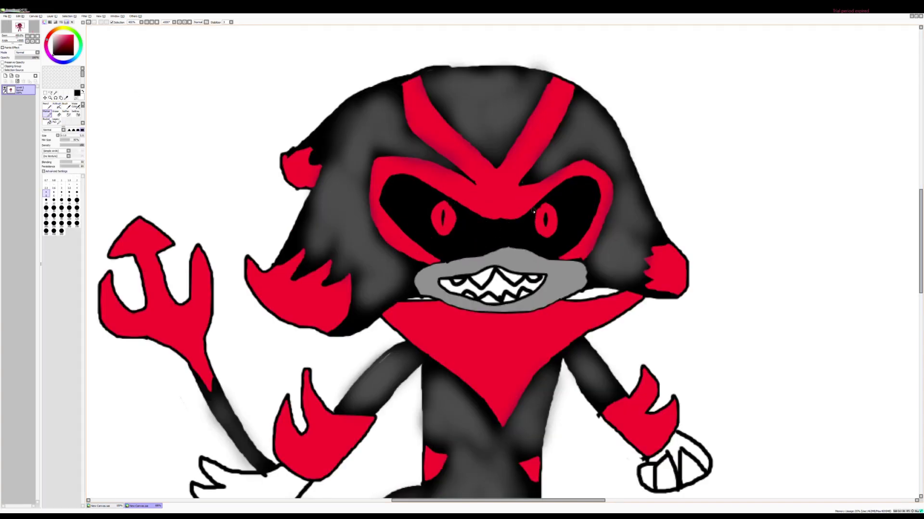
Fill the gaps between the upper and lower teeth inside the mouth with black
left_click(47, 121)
left_click(501, 287)
left_click(528, 285)
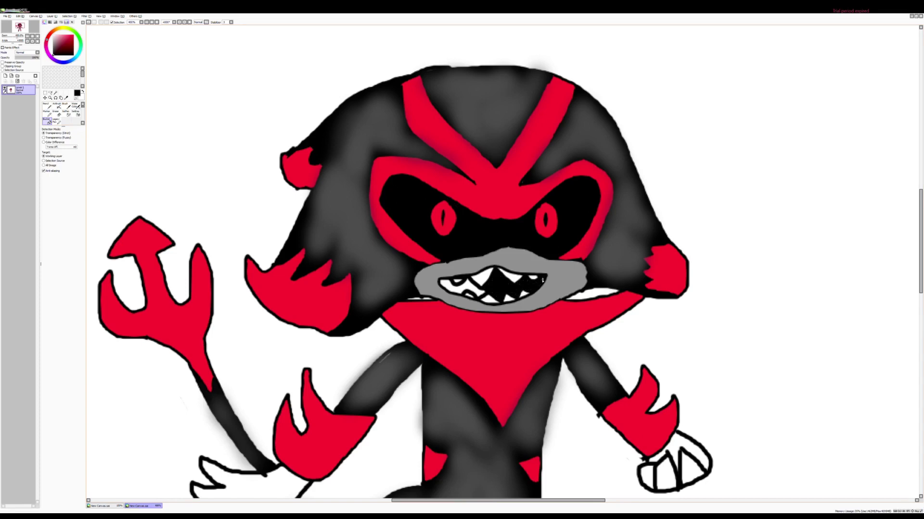
left_click(462, 287)
Erase the stray black outline beside the top of the left boot
scroll(539, 370, "down", 2)
left_click_drag(920, 221, 920, 265)
left_click(57, 113)
scroll(431, 394, "up", 2)
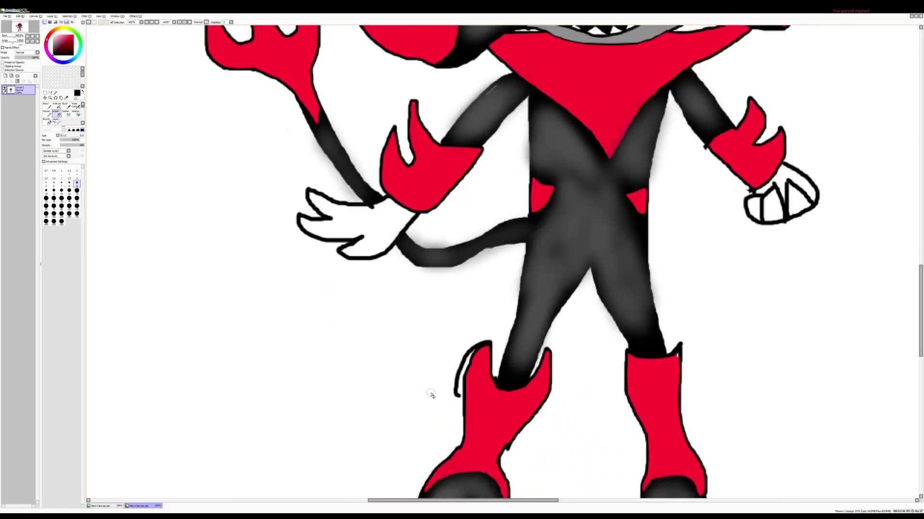
scroll(431, 393, "up", 1)
mouse_move(464, 396)
left_mouse_down()
mouse_move(471, 358)
mouse_move(504, 326)
left_mouse_up()
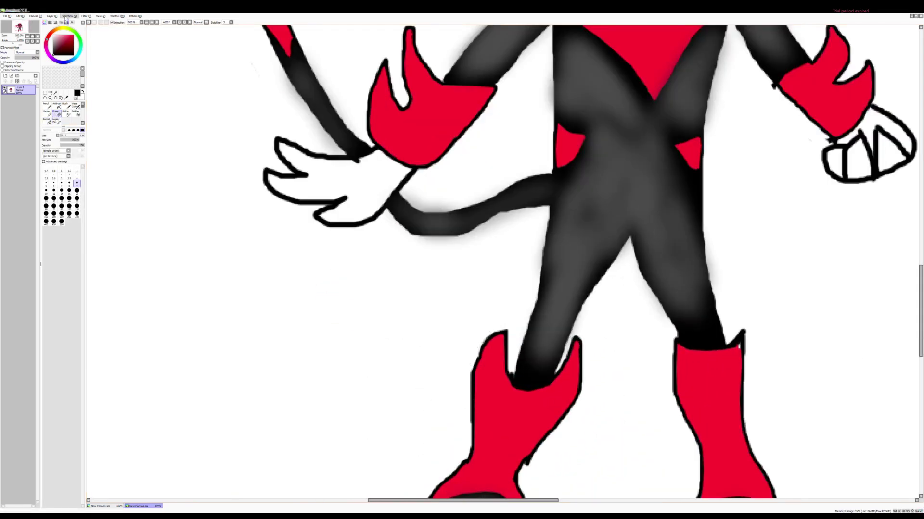
left_click(47, 121)
right_click(732, 359)
key("ctrl+minus")
key("ctrl+minus")
key("ctrl+minus")
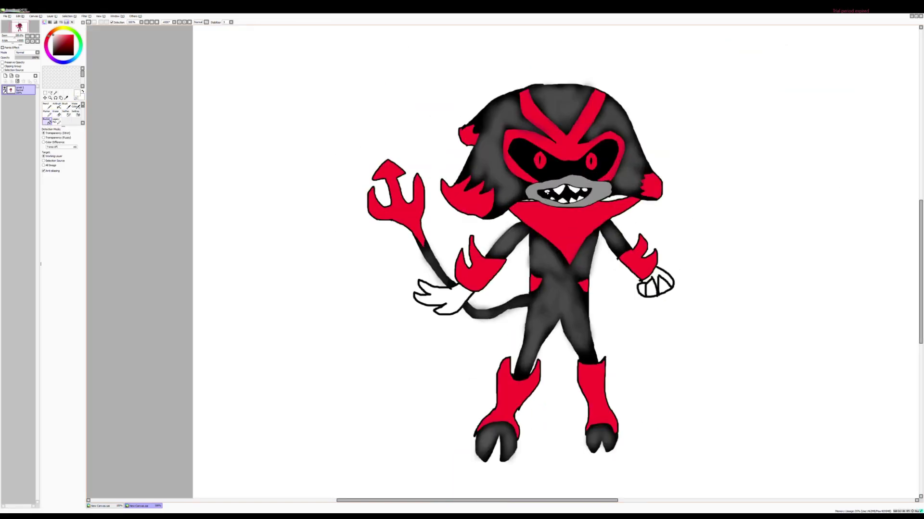
scroll(547, 192, "up", 3)
scroll(494, 378, "down", 5)
scroll(491, 411, "up", 2)
Fill both hands and all the fingers with black, covering the leftover white specks
left_click_drag(56, 51, 2, 161)
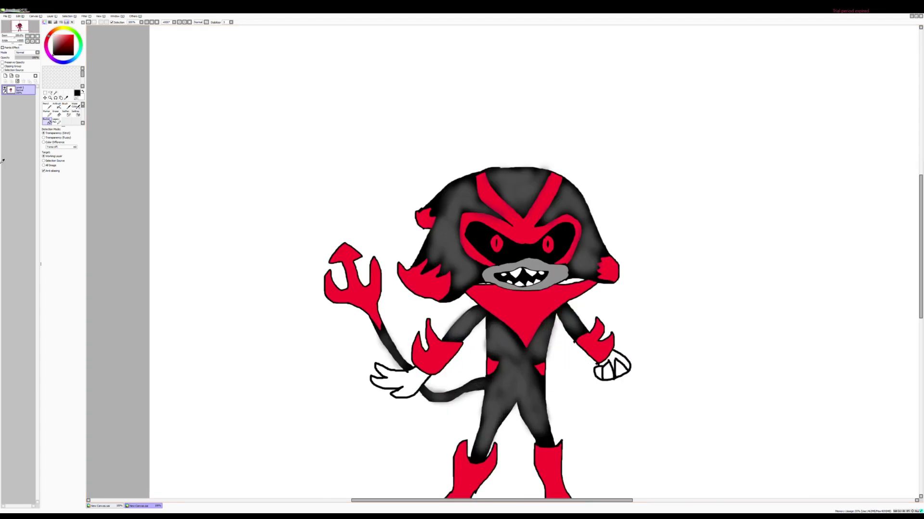
left_click(395, 383)
left_click(621, 362)
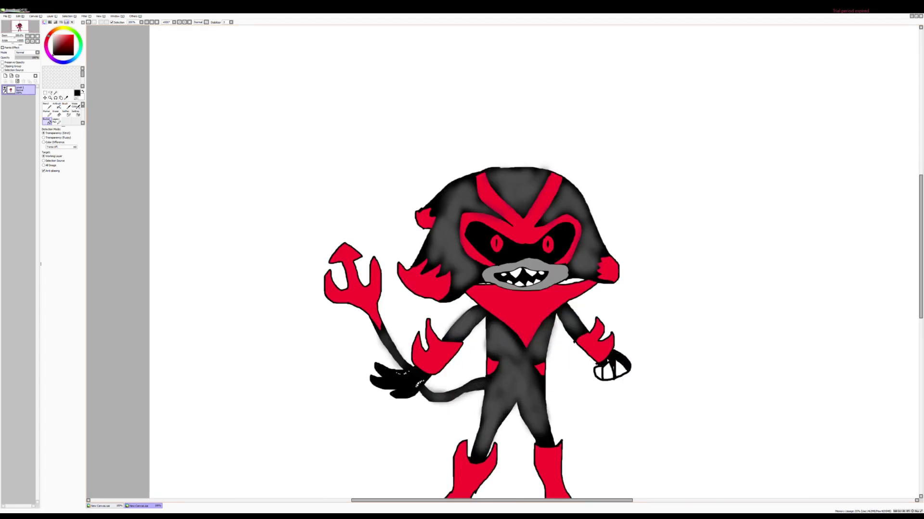
left_click(47, 114)
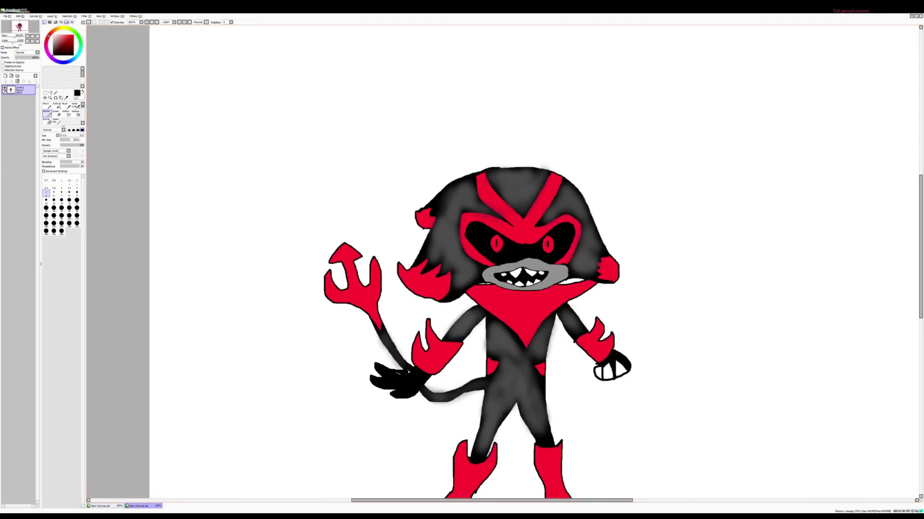
left_click(47, 121)
left_click(620, 370)
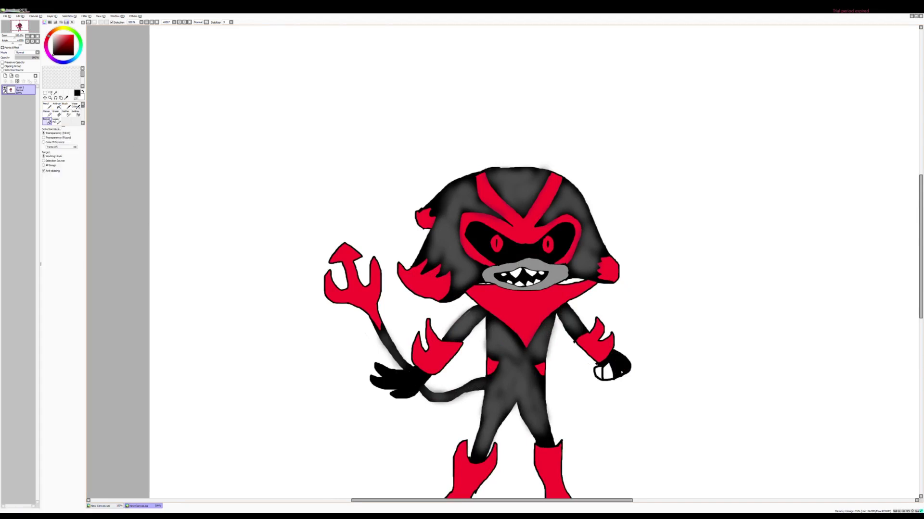
left_click(608, 372)
left_click(597, 373)
Airbrush soft dark grey over both hands and the edge of the head beside the rear quill
left_click(53, 48)
left_click(59, 107)
mouse_move(406, 378)
left_mouse_down()
mouse_move(380, 382)
mouse_move(415, 376)
mouse_move(400, 391)
left_mouse_up()
left_click_drag(598, 371, 618, 364)
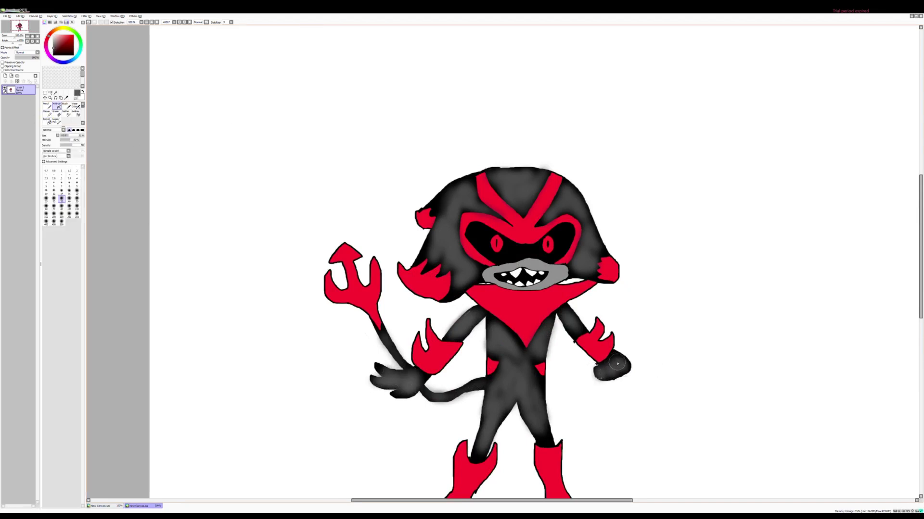
scroll(572, 434, "up", 3)
scroll(554, 447, "down", 4)
left_click_drag(921, 225, 921, 254)
left_click_drag(458, 189, 466, 175)
Fill a new layer beneath the character with dark red and airbrush a lighter red across its upper part
left_click(6, 76)
left_click(61, 47)
left_click(48, 122)
left_click(299, 169)
left_click_drag(22, 90, 22, 103)
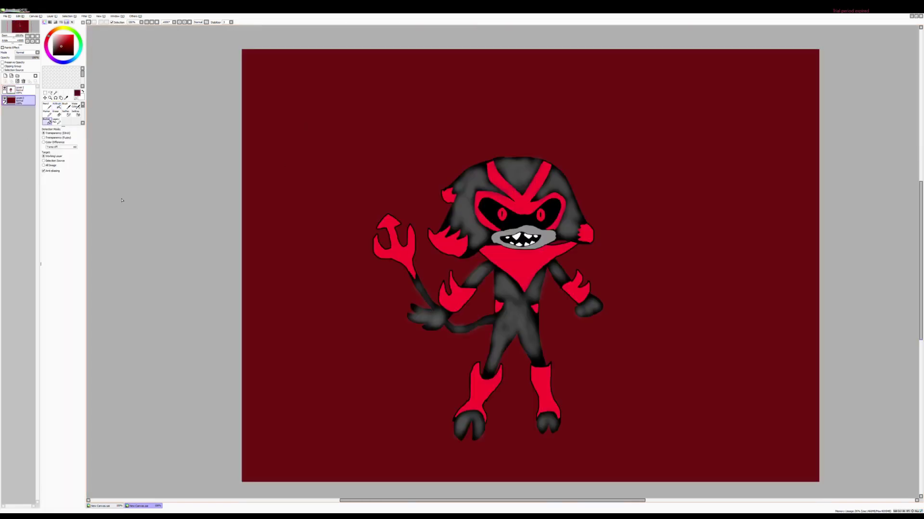
left_click(56, 106)
mouse_move(305, 107)
left_mouse_down()
mouse_move(268, 136)
mouse_move(456, 103)
mouse_move(707, 95)
mouse_move(267, 184)
mouse_move(798, 152)
mouse_move(165, 129)
left_mouse_up()
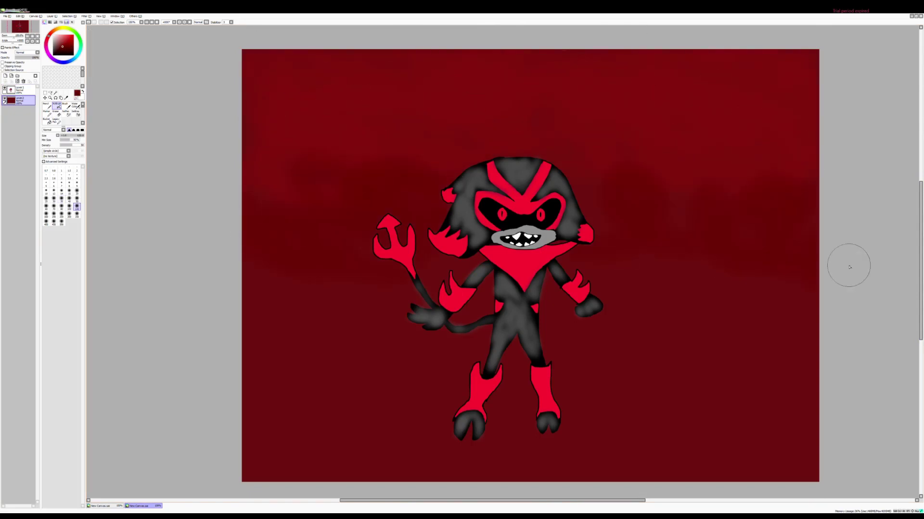
Airbrush a bright red glow around the whole character on the background layer
left_click(47, 114)
left_click(73, 35)
left_click_drag(49, 36, 43, 40)
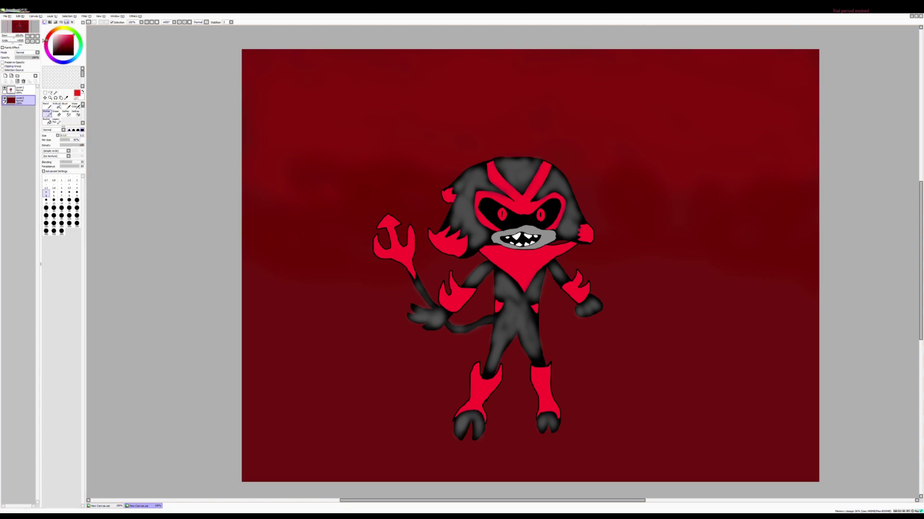
left_click(56, 105)
left_click(77, 207)
mouse_move(382, 243)
left_mouse_down()
mouse_move(500, 308)
mouse_move(448, 183)
mouse_move(587, 193)
mouse_move(578, 284)
mouse_move(529, 424)
mouse_move(452, 432)
mouse_move(568, 346)
mouse_move(584, 320)
left_mouse_up()
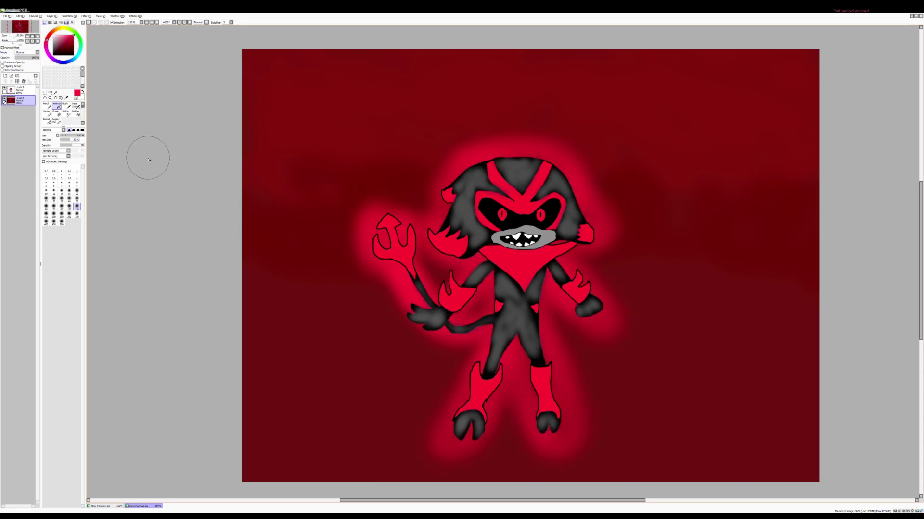
Airbrush wavy bright red streaks across the upper background on both sides of the character
left_click(46, 114)
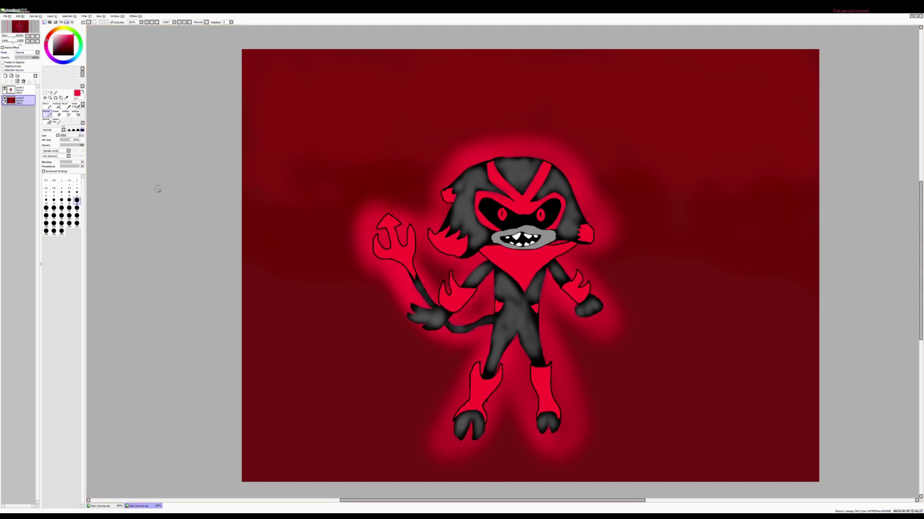
left_click(56, 106)
mouse_move(267, 93)
left_mouse_down()
mouse_move(298, 109)
mouse_move(538, 109)
mouse_move(817, 140)
left_mouse_up()
left_click_drag(813, 204, 635, 178)
left_click_drag(248, 171, 418, 190)
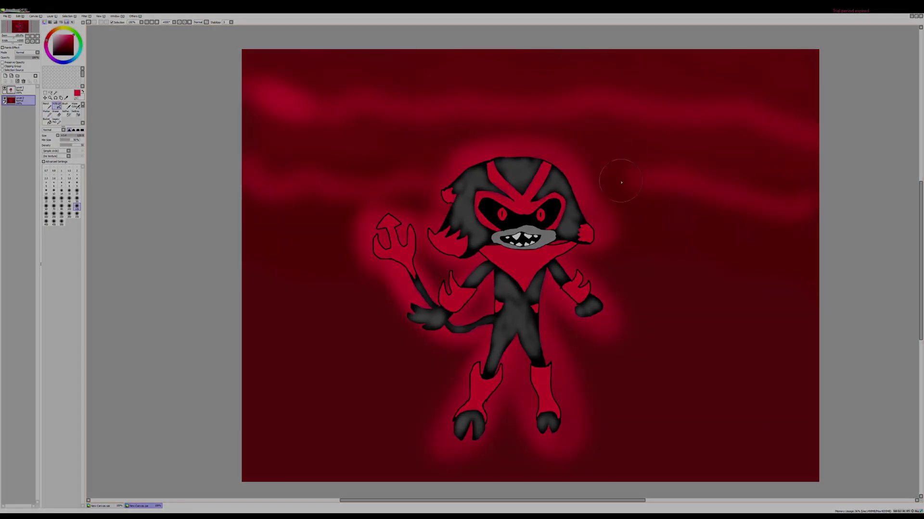